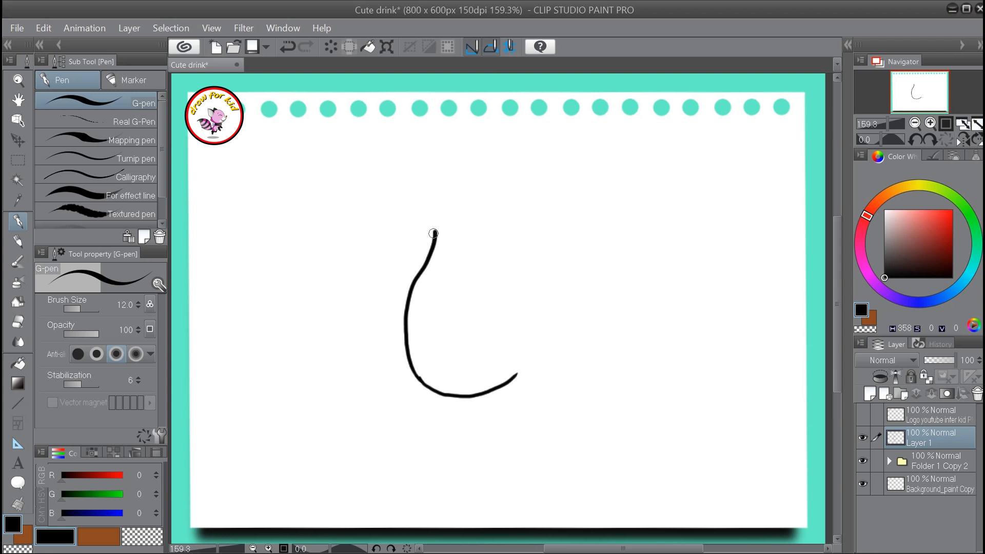
# Step: Draw the outline of a rounded glass with a flared, curved rim in black G-pen, and shift it down and slightly right
pyautogui.moveTo(418, 374)
pyautogui.mouseDown()
pyautogui.moveTo(405, 303)
pyautogui.moveTo(425, 232)
pyautogui.moveTo(418, 190)
pyautogui.mouseUp()
pyautogui.moveTo(513, 379)
pyautogui.mouseDown()
pyautogui.moveTo(532, 299)
pyautogui.moveTo(513, 228)
pyautogui.moveTo(524, 181)
pyautogui.mouseUp()
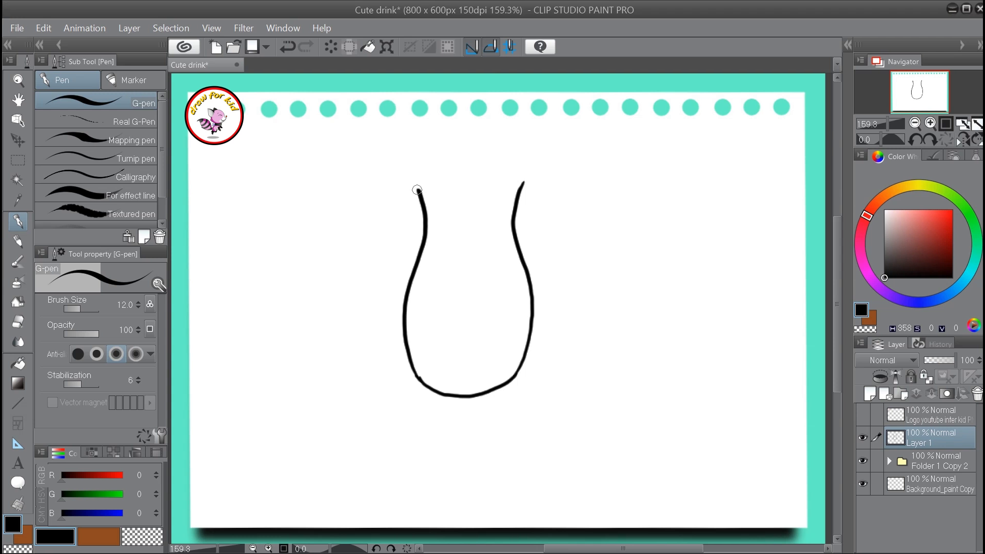
pyautogui.moveTo(416, 184)
pyautogui.mouseDown()
pyautogui.moveTo(462, 201)
pyautogui.moveTo(528, 178)
pyautogui.mouseUp()
pyautogui.moveTo(418, 188); pyautogui.dragTo(421, 174)
pyautogui.moveTo(519, 186); pyautogui.dragTo(523, 169)
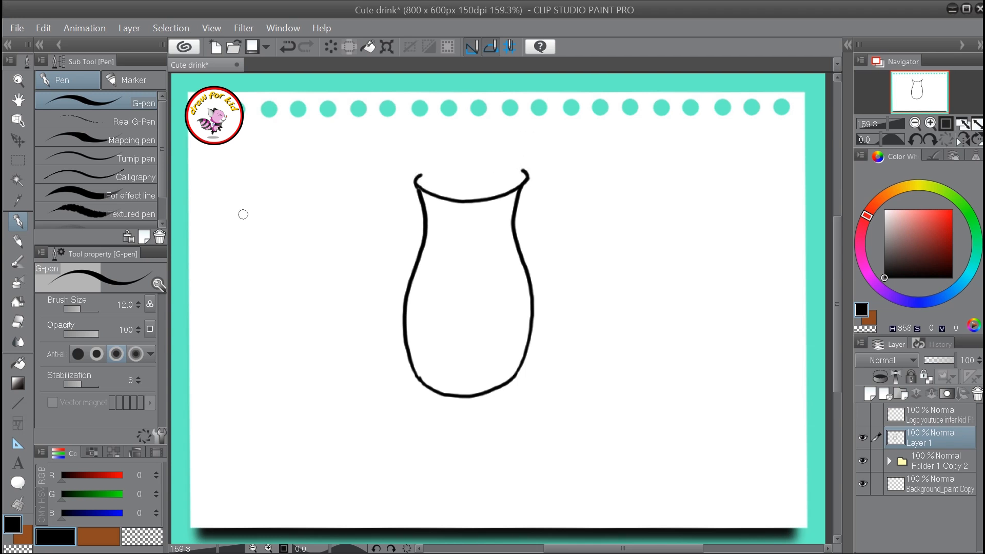
pyautogui.click(18, 140)
pyautogui.moveTo(601, 328)
pyautogui.mouseDown()
pyautogui.moveTo(615, 363)
pyautogui.moveTo(589, 358)
pyautogui.moveTo(601, 383)
pyautogui.mouseUp()
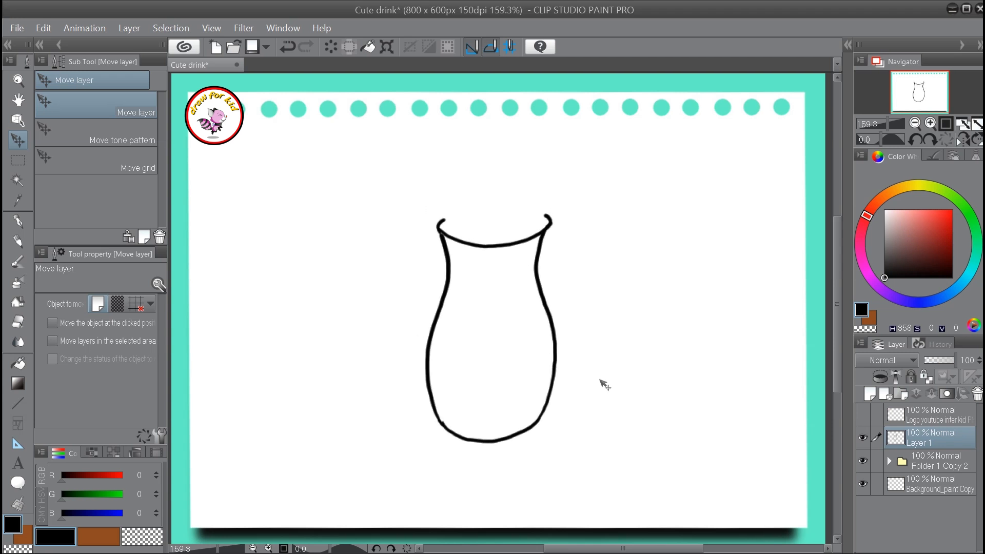
# Step: Draw a short two-tier stem and a wide oval foot beneath the glass with the black G-pen
pyautogui.press('p')
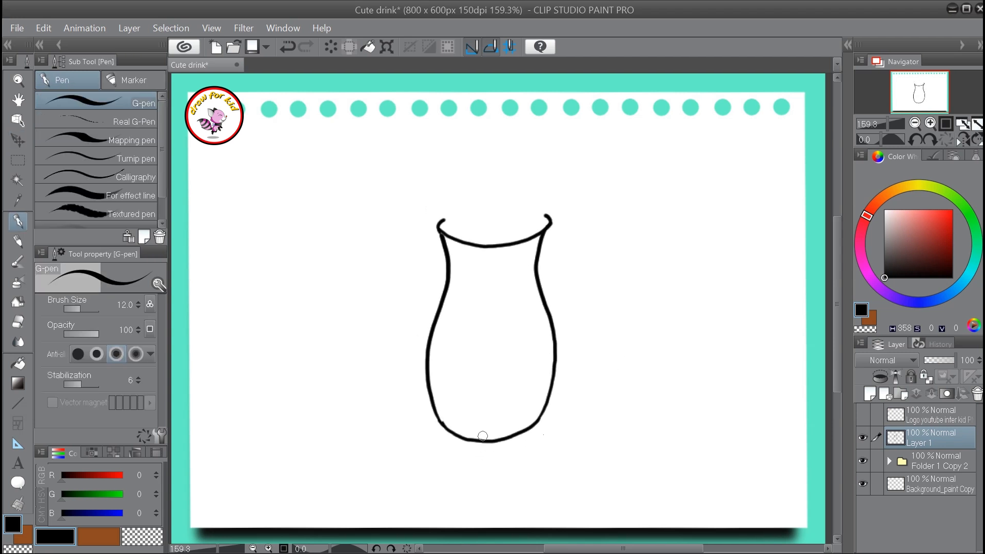
pyautogui.moveTo(470, 442)
pyautogui.mouseDown()
pyautogui.moveTo(490, 462)
pyautogui.moveTo(501, 454)
pyautogui.moveTo(473, 453)
pyautogui.moveTo(490, 459)
pyautogui.moveTo(505, 445)
pyautogui.moveTo(478, 454)
pyautogui.moveTo(500, 455)
pyautogui.moveTo(511, 443)
pyautogui.moveTo(474, 469)
pyautogui.moveTo(511, 468)
pyautogui.mouseUp()
pyautogui.hotkey('ctrl', 'z')
pyautogui.hotkey('ctrl', 'z')
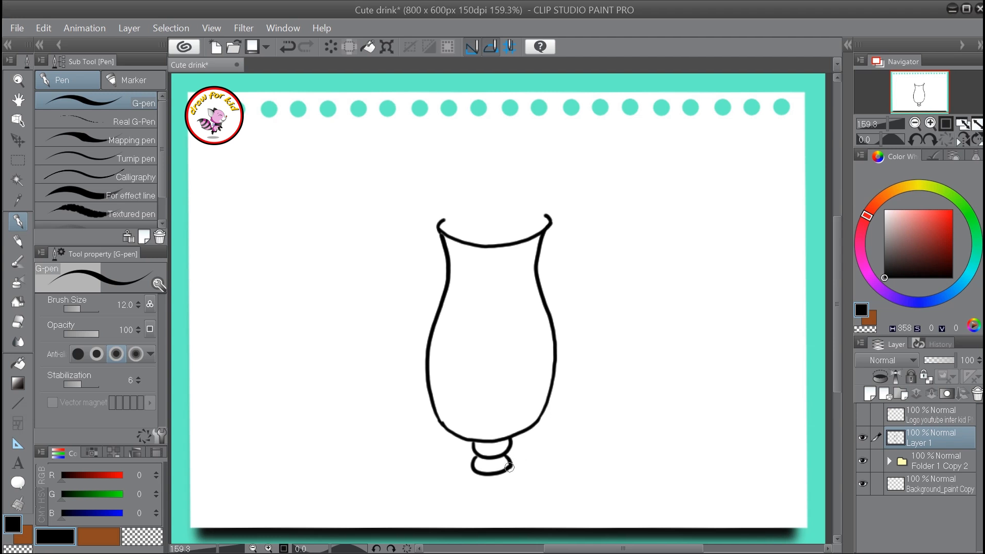
pyautogui.moveTo(468, 467)
pyautogui.mouseDown()
pyautogui.moveTo(438, 474)
pyautogui.moveTo(436, 492)
pyautogui.moveTo(471, 504)
pyautogui.moveTo(509, 498)
pyautogui.moveTo(529, 491)
pyautogui.moveTo(520, 469)
pyautogui.moveTo(534, 477)
pyautogui.mouseUp()
pyautogui.hotkey('ctrl', 'z')
pyautogui.moveTo(471, 468)
pyautogui.mouseDown()
pyautogui.moveTo(446, 480)
pyautogui.moveTo(462, 470)
pyautogui.moveTo(451, 477)
pyautogui.moveTo(531, 476)
pyautogui.moveTo(449, 481)
pyautogui.moveTo(455, 496)
pyautogui.moveTo(484, 502)
pyautogui.moveTo(530, 475)
pyautogui.moveTo(531, 491)
pyautogui.moveTo(496, 502)
pyautogui.moveTo(518, 499)
pyautogui.mouseUp()
pyautogui.hotkey('ctrl', 'z')
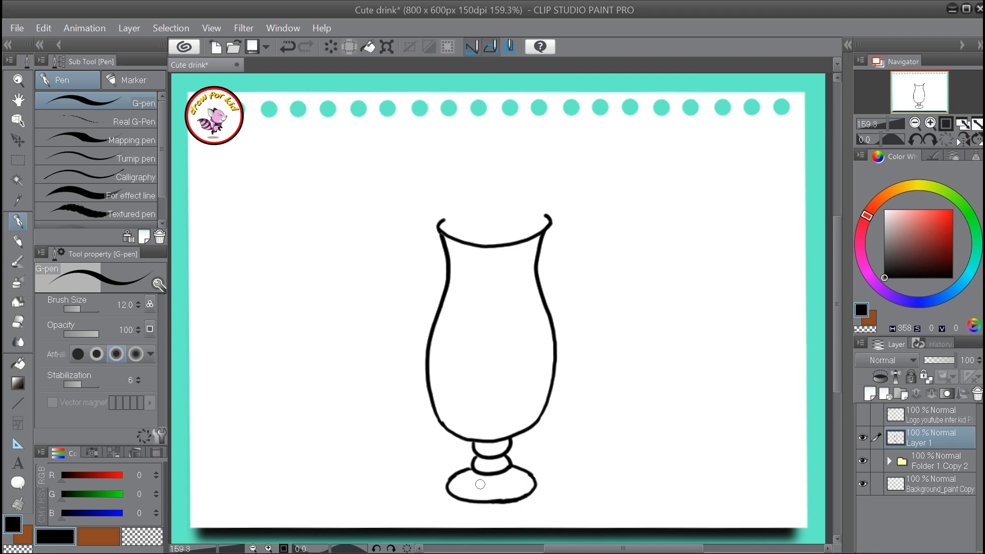
pyautogui.press('e')
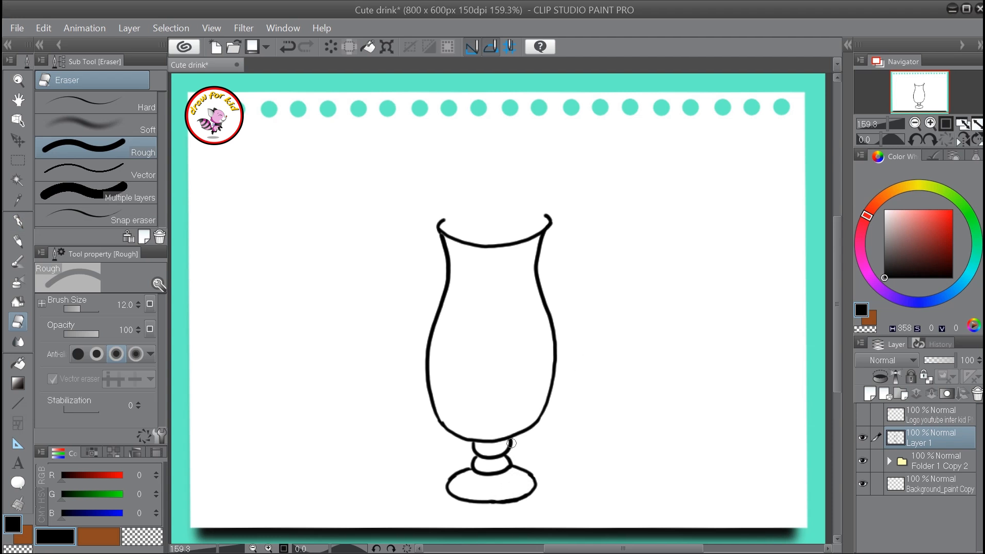
# Step: Draw a bumpy mound of whipped cream above the glass rim with the G-pen and add curved swirl lines inside it
pyautogui.press('p')
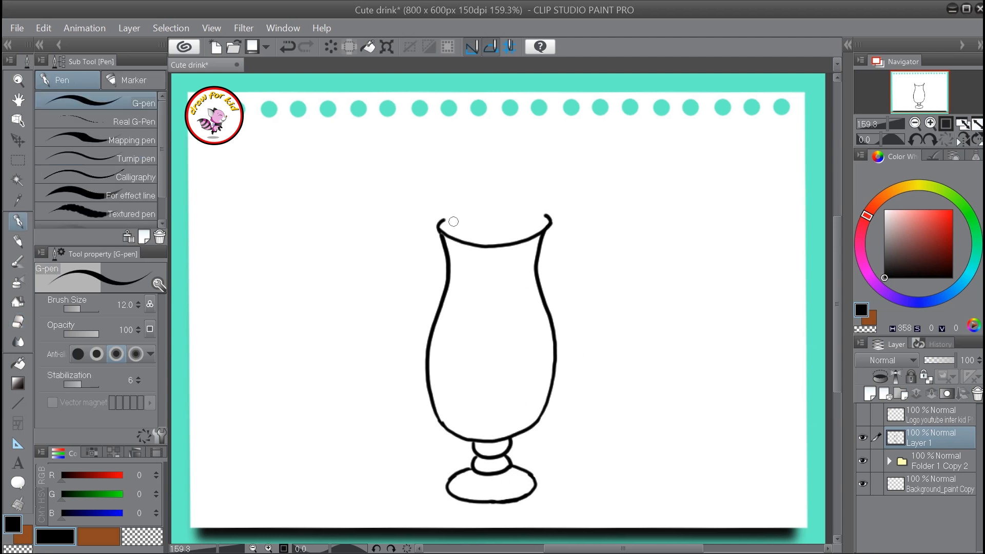
pyautogui.moveTo(441, 220)
pyautogui.mouseDown()
pyautogui.moveTo(470, 163)
pyautogui.moveTo(467, 171)
pyautogui.moveTo(488, 156)
pyautogui.moveTo(526, 167)
pyautogui.moveTo(519, 164)
pyautogui.moveTo(548, 218)
pyautogui.mouseUp()
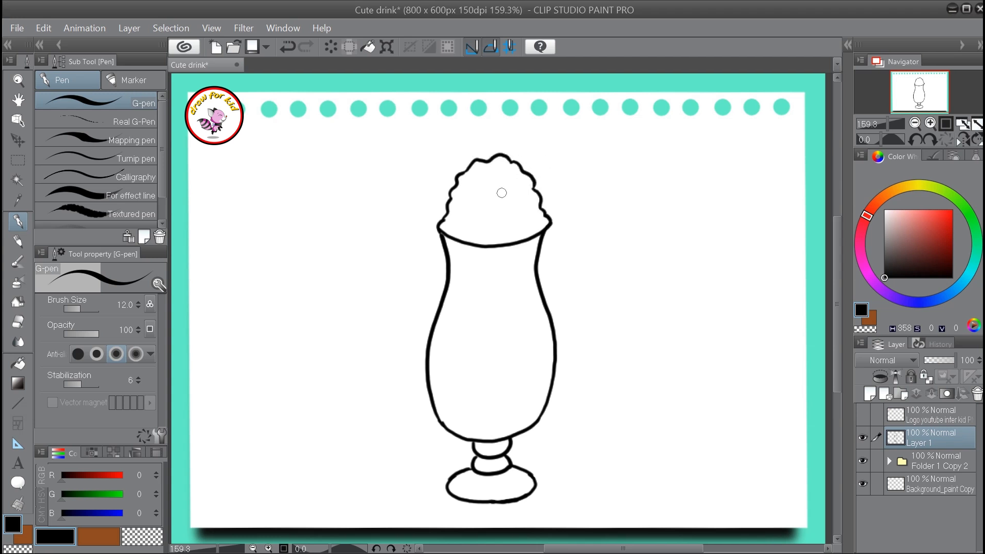
pyautogui.moveTo(443, 222); pyautogui.dragTo(515, 229)
pyautogui.moveTo(449, 201); pyautogui.dragTo(500, 206)
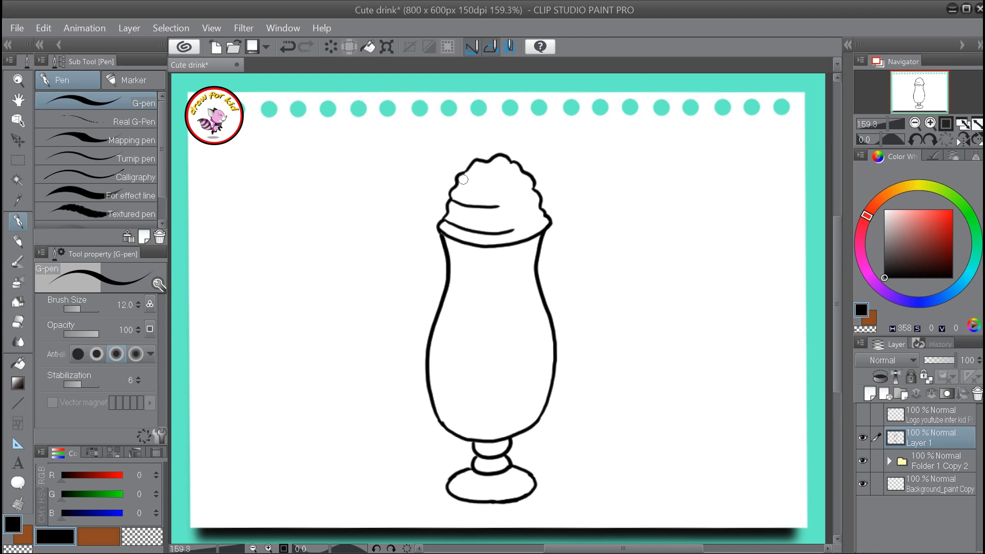
pyautogui.moveTo(461, 176)
pyautogui.mouseDown()
pyautogui.moveTo(501, 185)
pyautogui.moveTo(476, 195)
pyautogui.mouseUp()
pyautogui.moveTo(521, 170)
pyautogui.mouseDown()
pyautogui.moveTo(505, 194)
pyautogui.moveTo(528, 194)
pyautogui.moveTo(506, 209)
pyautogui.moveTo(515, 218)
pyautogui.moveTo(535, 208)
pyautogui.mouseUp()
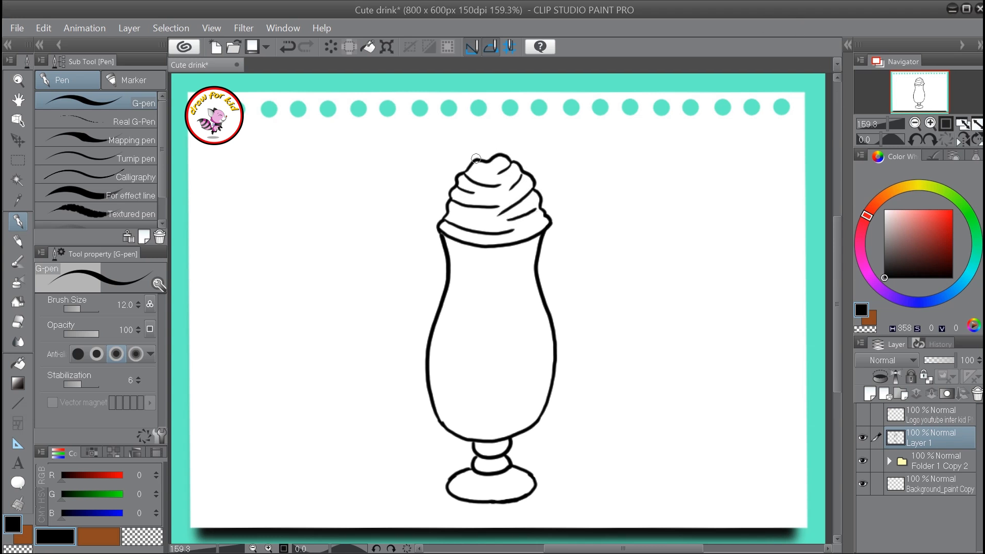
# Step: Draw a round cherry with a curved stem on the whipped cream and move the whole drawing slightly down and right
pyautogui.moveTo(474, 157)
pyautogui.mouseDown()
pyautogui.moveTo(484, 129)
pyautogui.moveTo(505, 144)
pyautogui.moveTo(499, 155)
pyautogui.moveTo(496, 117)
pyautogui.mouseUp()
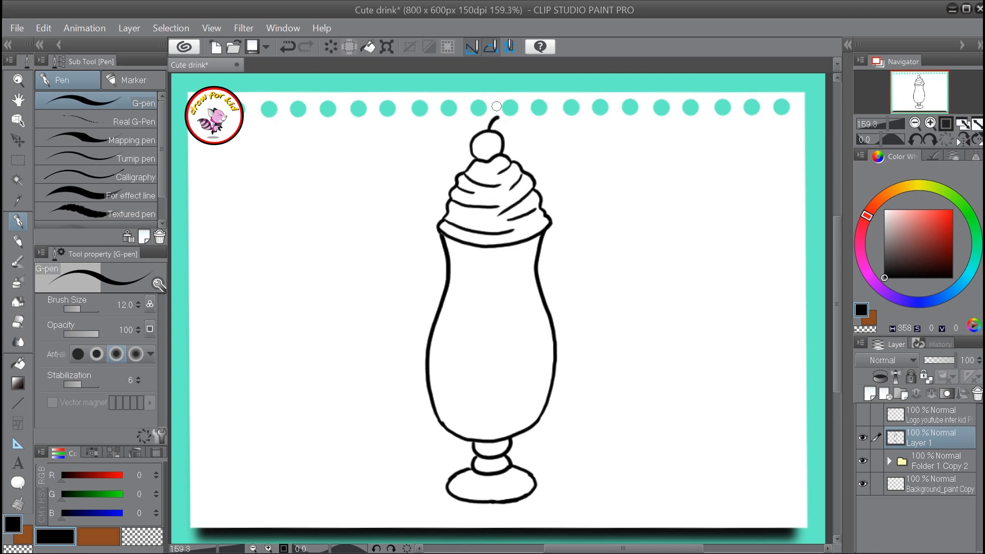
pyautogui.press('k')
pyautogui.moveTo(654, 338); pyautogui.dragTo(663, 352)
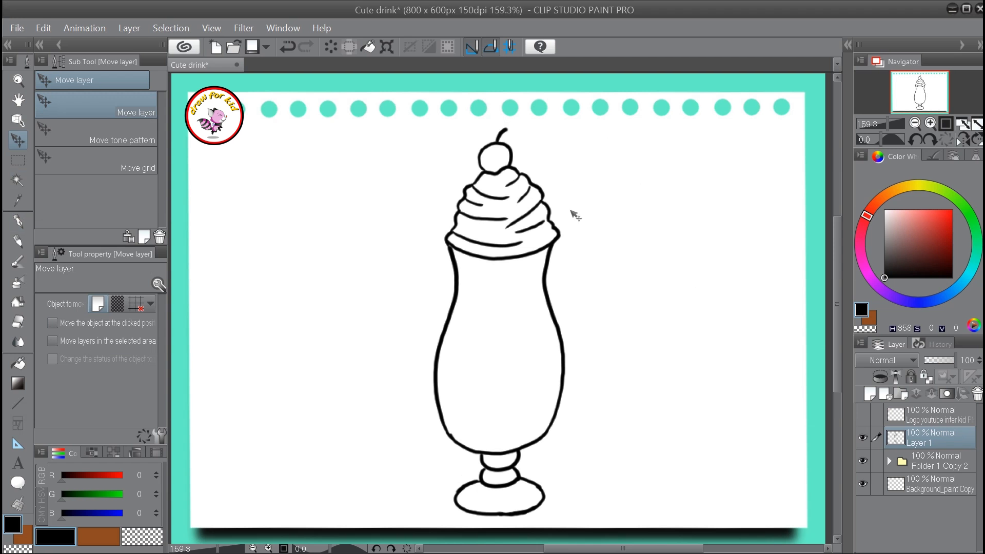
# Step: Draw a bent drinking straw with a ridged joint sticking out of the right side of the whipped cream
pyautogui.press('p')
pyautogui.moveTo(540, 189)
pyautogui.mouseDown()
pyautogui.moveTo(563, 138)
pyautogui.moveTo(610, 131)
pyautogui.mouseUp()
pyautogui.moveTo(547, 207)
pyautogui.mouseDown()
pyautogui.moveTo(568, 152)
pyautogui.moveTo(608, 144)
pyautogui.moveTo(610, 130)
pyautogui.moveTo(609, 140)
pyautogui.moveTo(567, 137)
pyautogui.mouseUp()
pyautogui.press('e')
pyautogui.press('p')
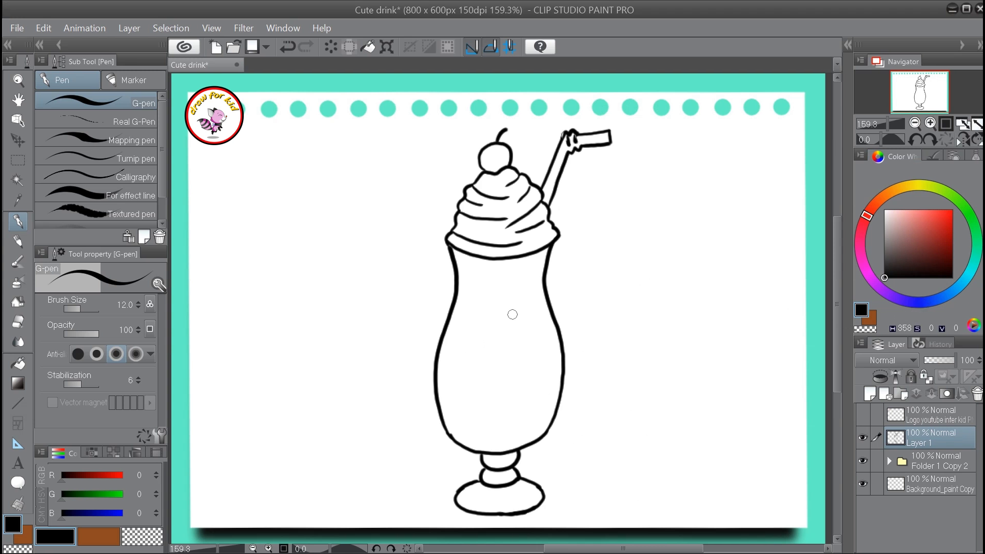
# Step: Draw a face on the glass with two oval eyes, arched eyebrows and an open smiling mouth
pyautogui.moveTo(473, 336)
pyautogui.mouseDown()
pyautogui.moveTo(458, 350)
pyautogui.moveTo(467, 367)
pyautogui.moveTo(483, 363)
pyautogui.moveTo(487, 342)
pyautogui.moveTo(477, 335)
pyautogui.moveTo(463, 342)
pyautogui.moveTo(487, 338)
pyautogui.moveTo(464, 342)
pyautogui.moveTo(526, 370)
pyautogui.moveTo(540, 357)
pyautogui.moveTo(534, 337)
pyautogui.moveTo(519, 334)
pyautogui.mouseUp()
pyautogui.moveTo(454, 328)
pyautogui.mouseDown()
pyautogui.moveTo(483, 322)
pyautogui.moveTo(456, 327)
pyautogui.moveTo(533, 318)
pyautogui.mouseUp()
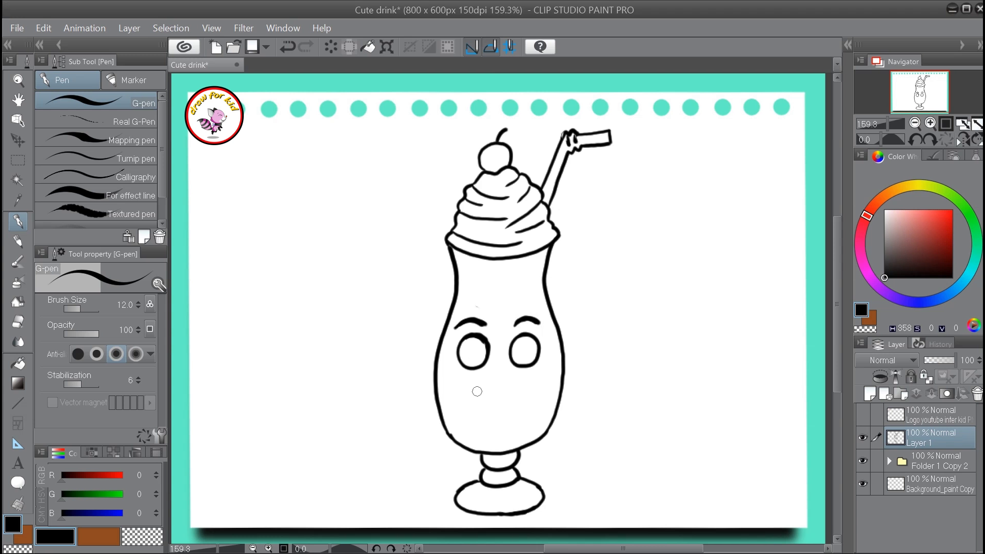
pyautogui.moveTo(466, 391)
pyautogui.mouseDown()
pyautogui.moveTo(499, 403)
pyautogui.moveTo(525, 389)
pyautogui.moveTo(484, 416)
pyautogui.moveTo(492, 425)
pyautogui.moveTo(517, 399)
pyautogui.mouseUp()
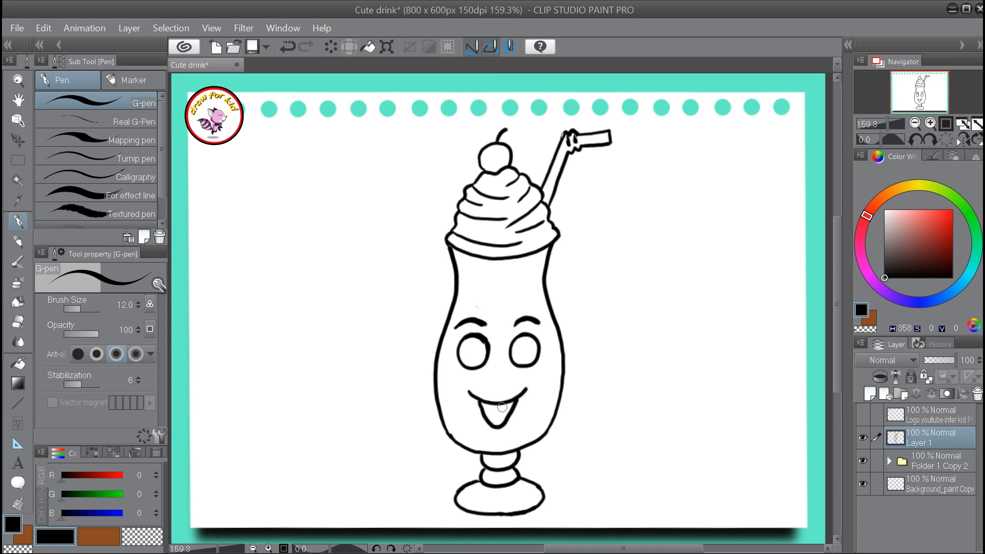
# Step: Fill both oval eyes with solid black, using the Fill tool that refers only to the editing layer
pyautogui.press('g')
pyautogui.press('g')
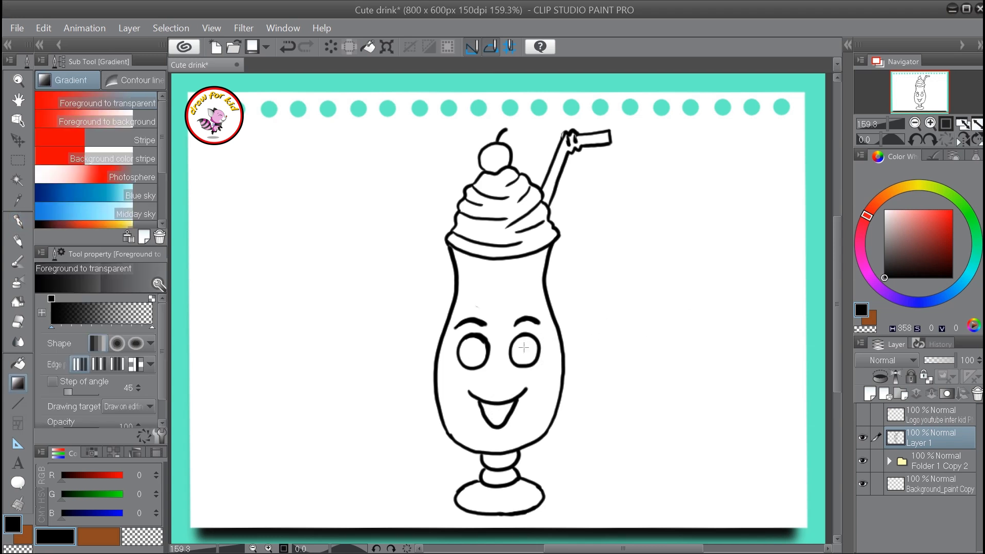
pyautogui.click(525, 350)
pyautogui.click(473, 352)
pyautogui.click(473, 352)
pyautogui.click(524, 350)
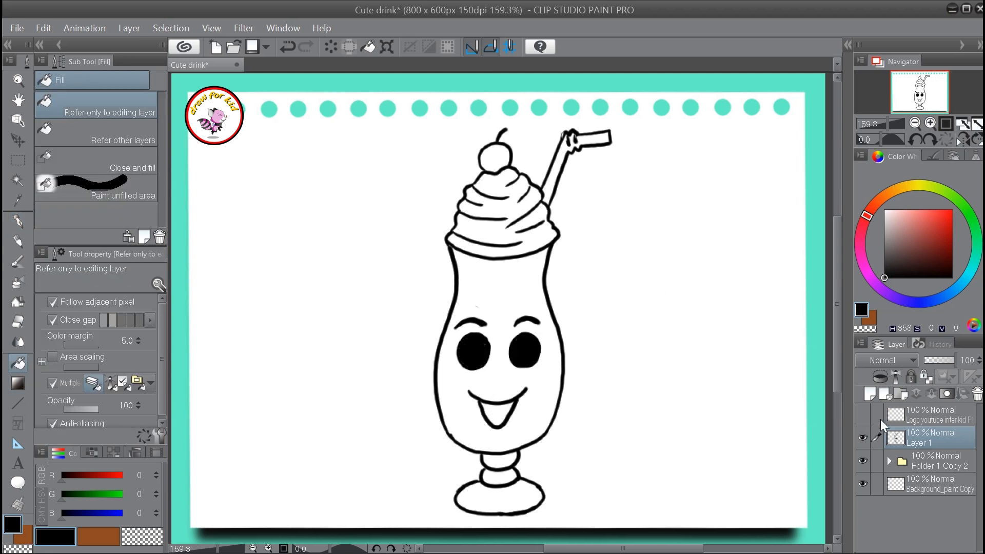
# Step: Add a larger upper and a smaller lower white highlight to each black eye with the G-pen
pyautogui.keyDown('alt'); pyautogui.click(635, 195); pyautogui.keyUp('alt')
pyautogui.press('p')
pyautogui.moveTo(472, 342); pyautogui.dragTo(526, 342)
pyautogui.click(477, 357)
pyautogui.click(522, 359)
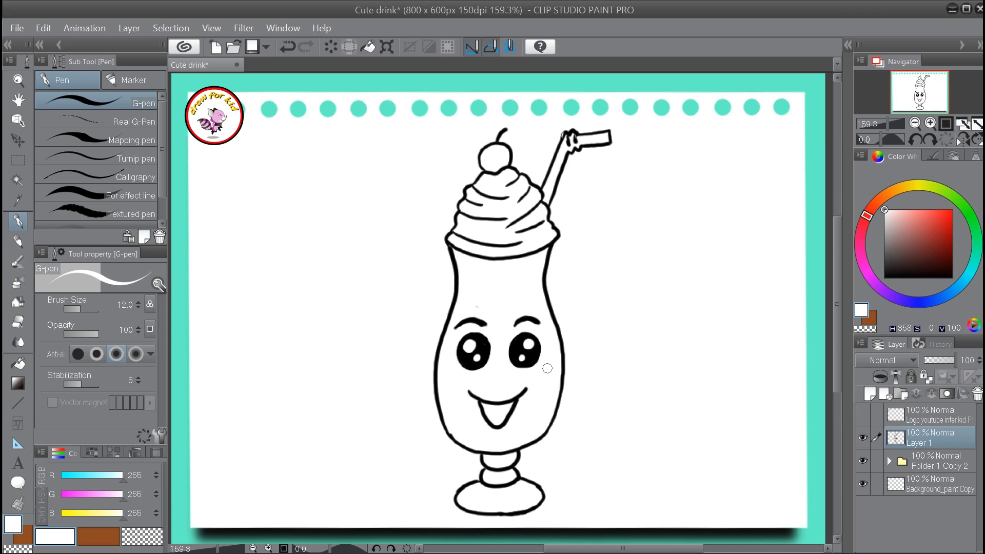
# Step: Switch the drawing color back to black and add a tiny nose and a curved tongue line inside the mouth
pyautogui.click(885, 277)
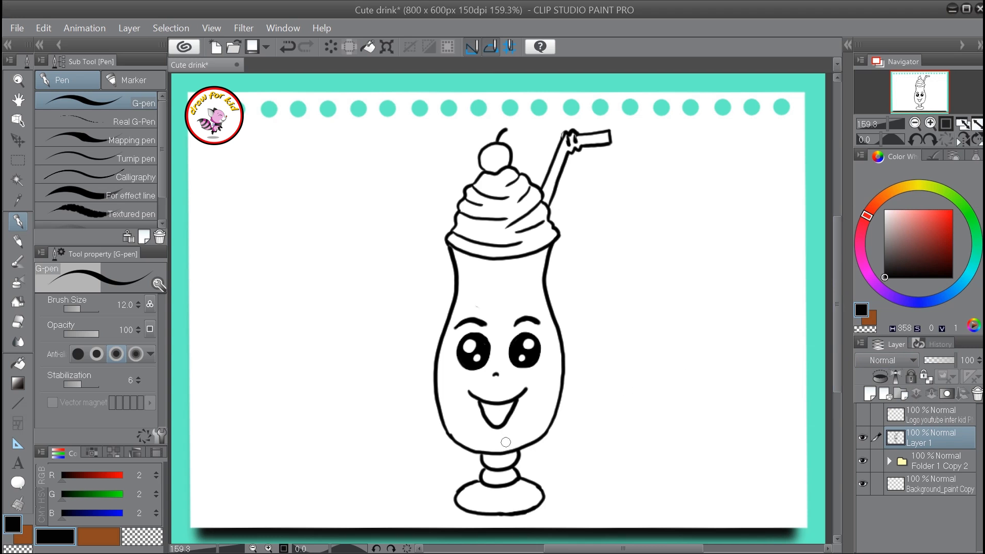
pyautogui.hotkey('ctrl', 'z')
pyautogui.hotkey('ctrl', 'y')
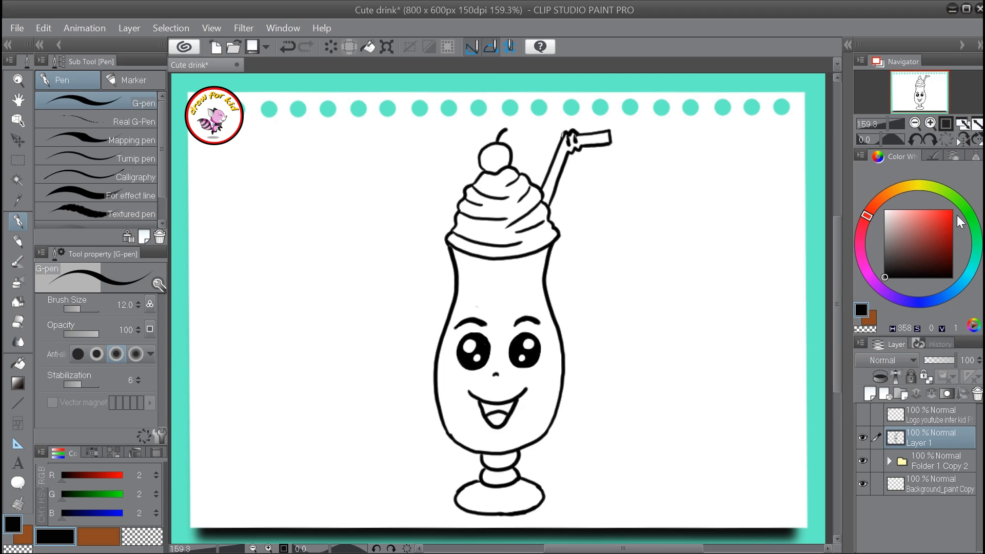